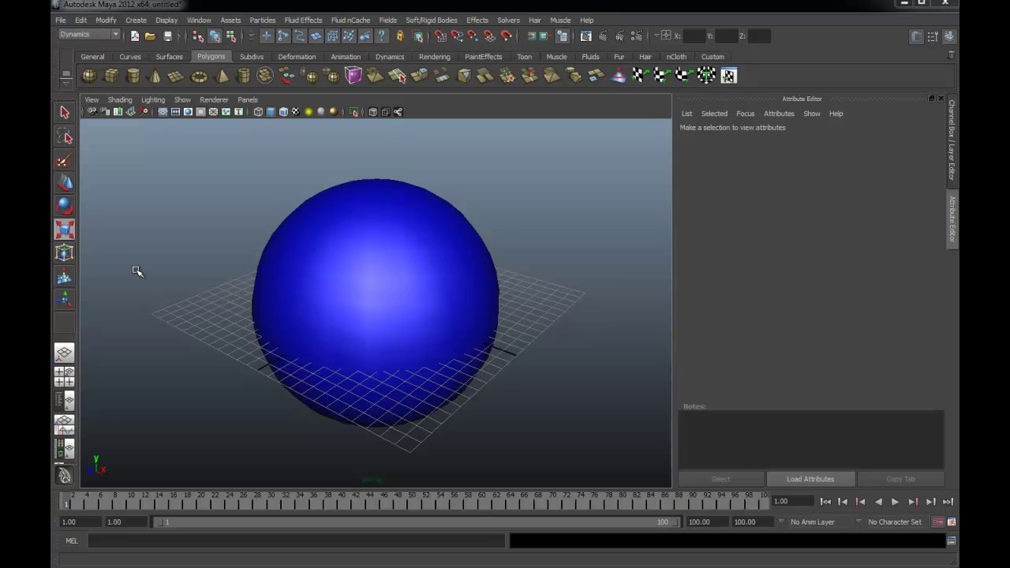
Play back the sphere's existing animation, then return to the first frame
{"action": "key", "text": "alt+v"}
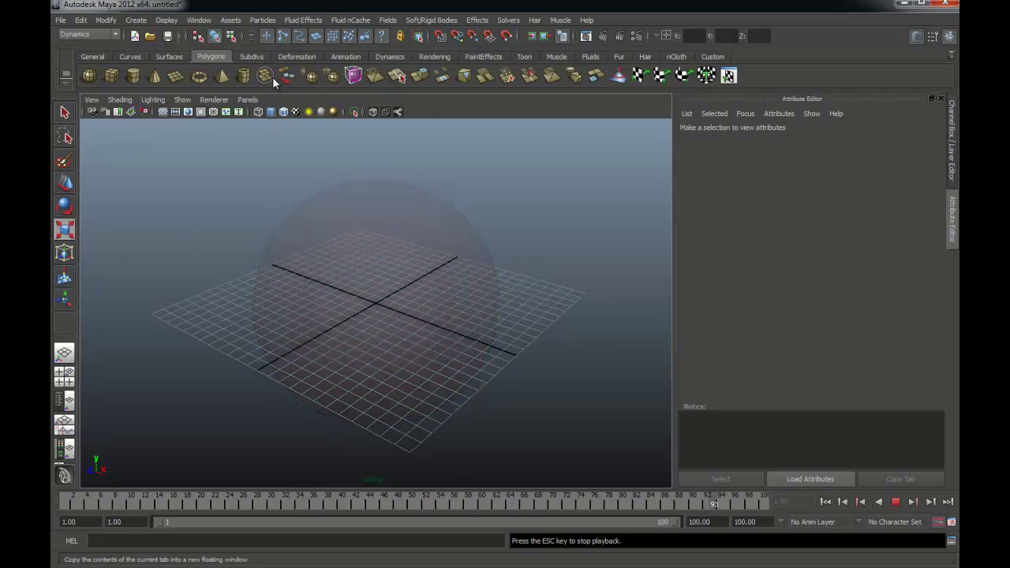
{"action": "key", "text": "Escape"}
{"action": "left_click", "coordinate": [825, 501]}
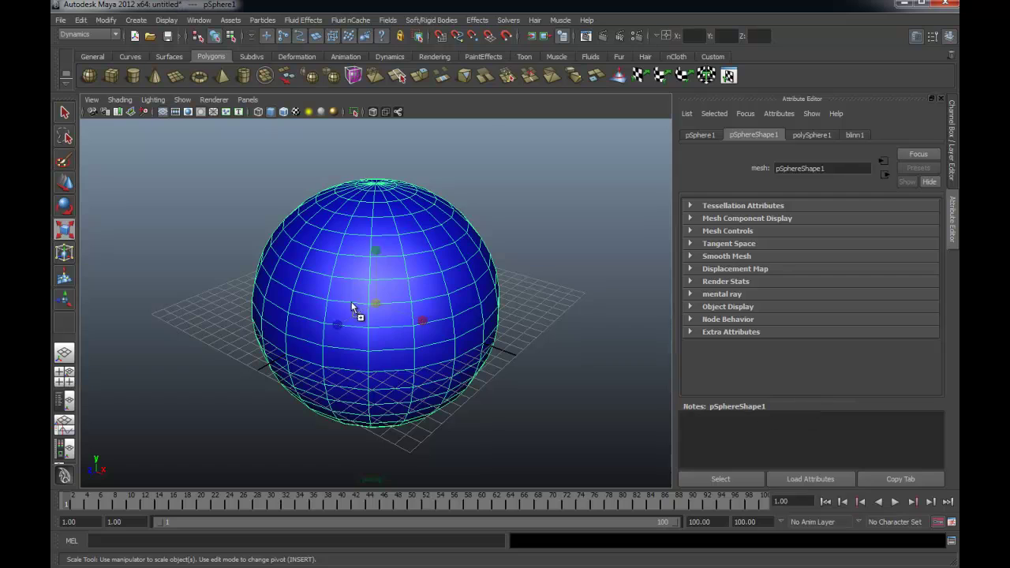
Replace the blue sphere with a polygon cube scaled up into a large box
{"action": "key", "text": "Delete"}
{"action": "left_click", "coordinate": [112, 75]}
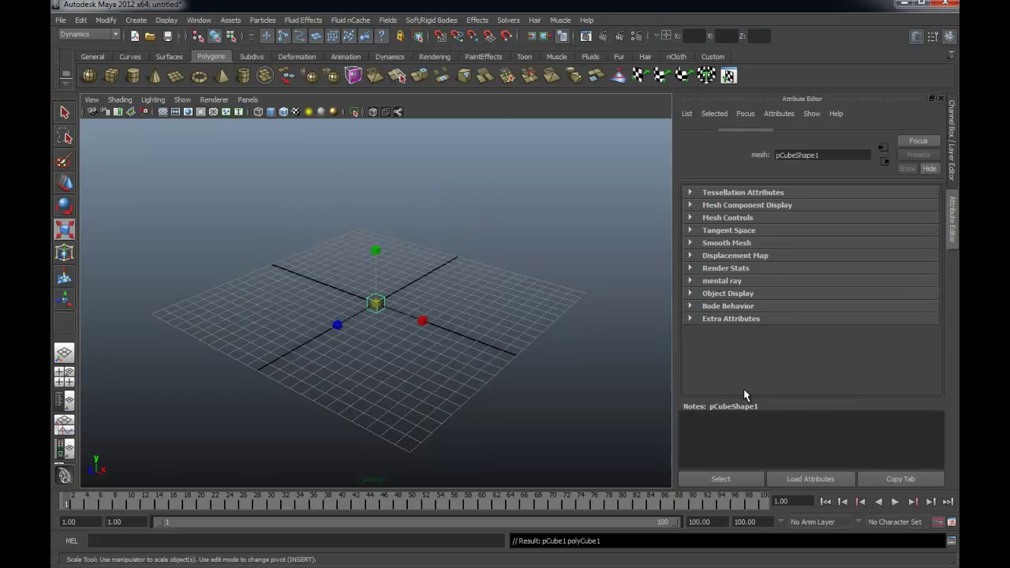
{"action": "left_click", "coordinate": [609, 368]}
Navigate Window > Rendering Editors toward the Hypershade material editor
{"action": "key", "text": "alt+w"}
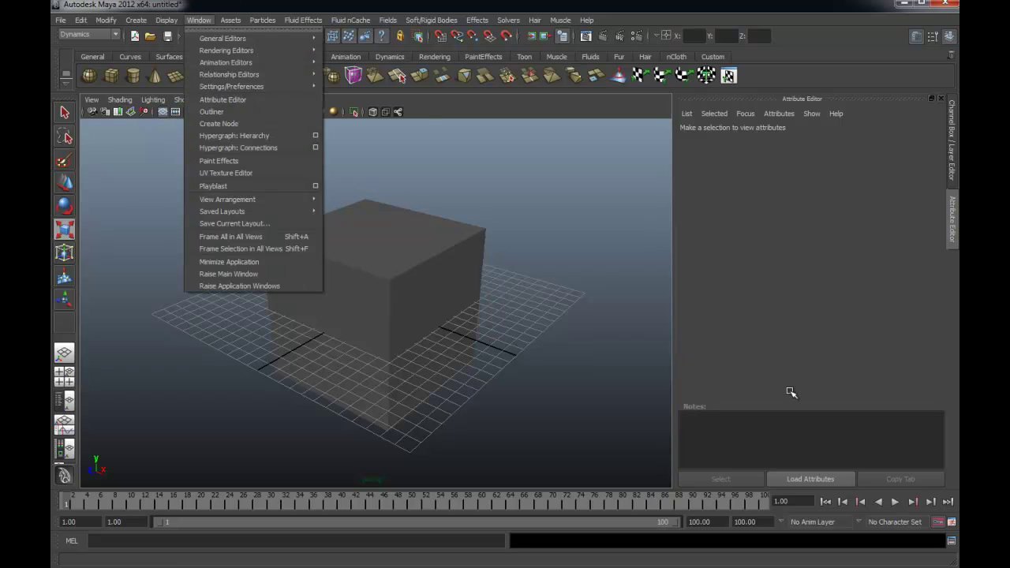
{"action": "key", "text": "Down"}
{"action": "key", "text": "Down"}
{"action": "key", "text": "Right"}
{"action": "key", "text": "Down"}
{"action": "key", "text": "Down"}
{"action": "key", "text": "Down"}
Assign the red lambert3 material to pCube1, show lambert3's attributes, and close Hypershade
{"action": "key", "text": "Return"}
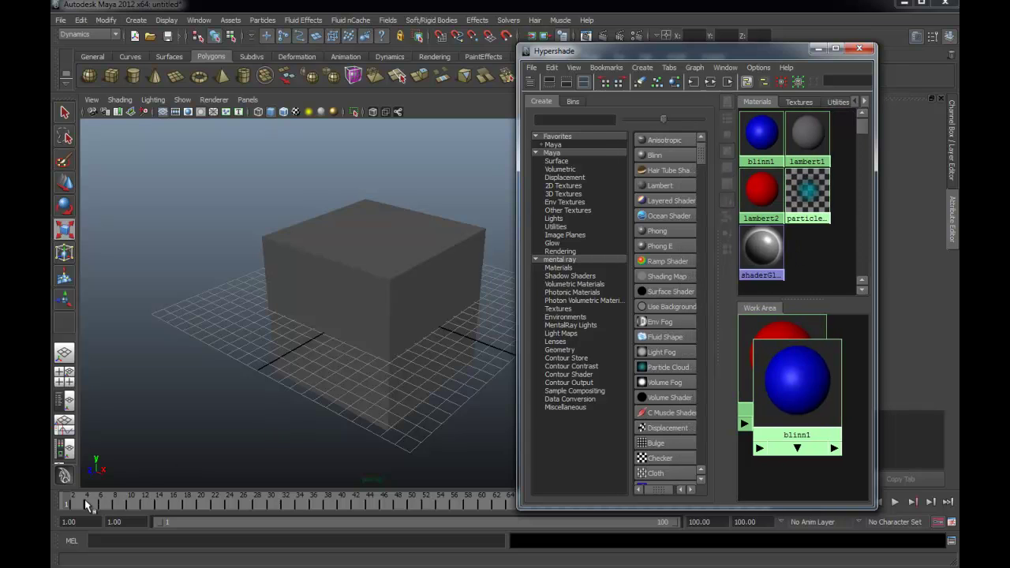
{"action": "middle_click_drag", "start_coordinate": [806, 194], "coordinate": [371, 269]}
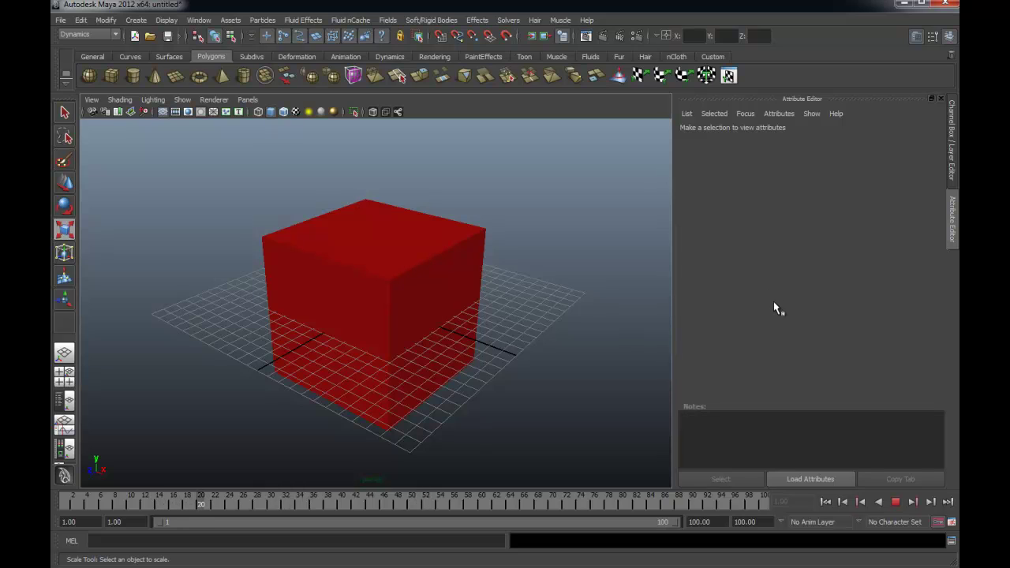
{"action": "key", "text": "Escape"}
{"action": "key", "text": "ctrl+z"}
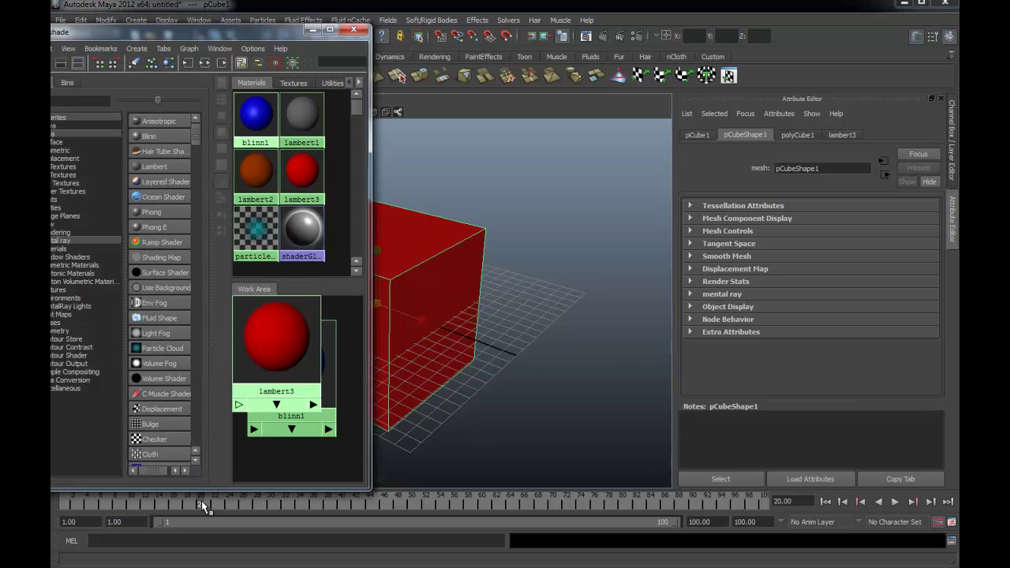
{"action": "left_click", "coordinate": [302, 170]}
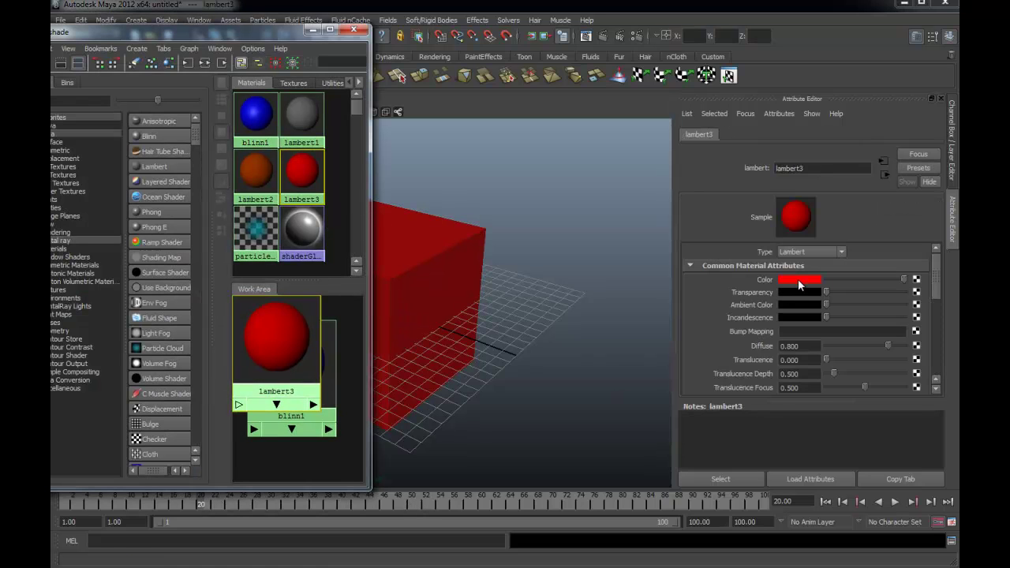
{"action": "key", "text": "alt+F4"}
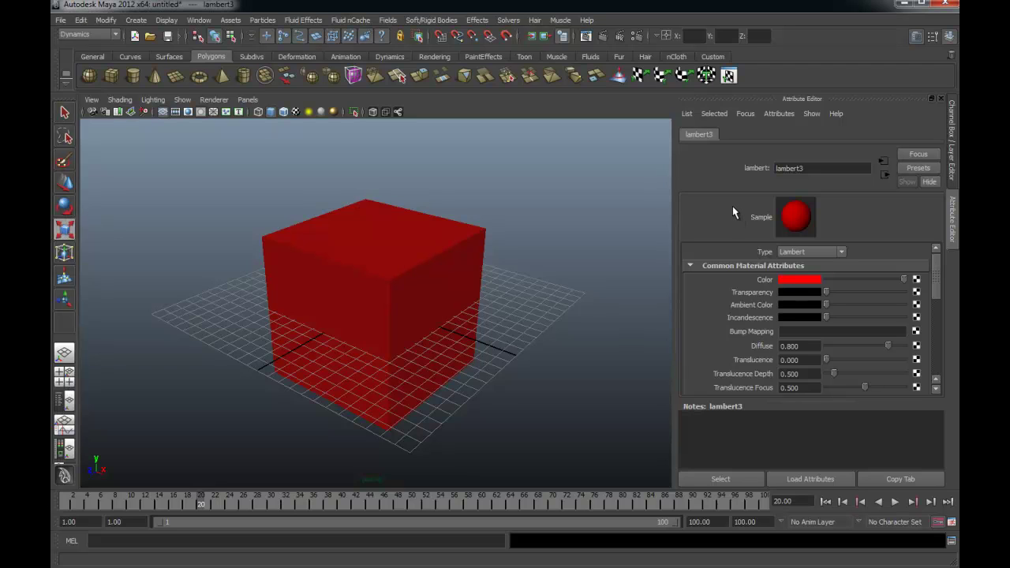
Set a key on lambert3's red Color at frame 20, then stop playback at frame 50
{"action": "right_click", "coordinate": [778, 281]}
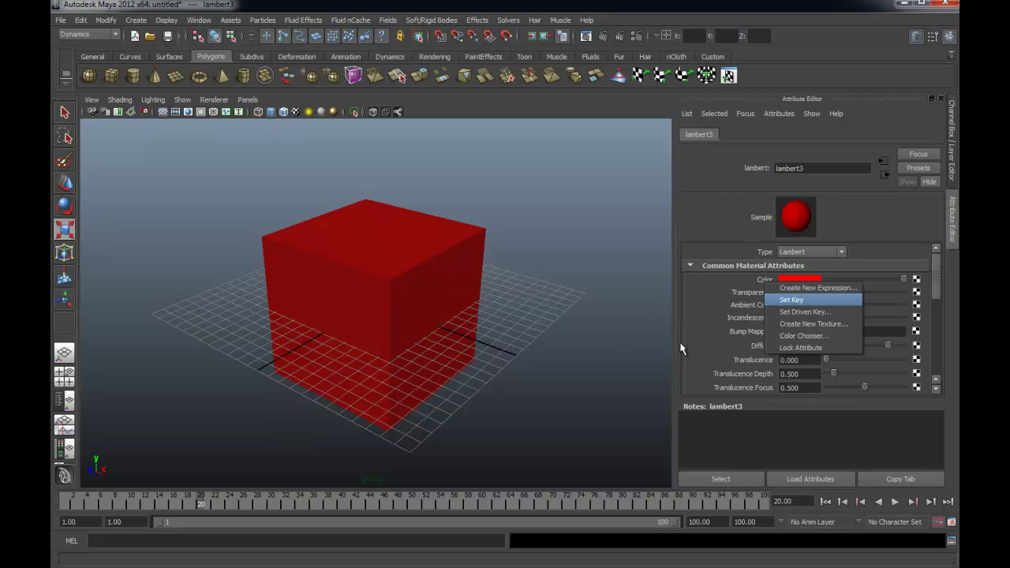
{"action": "key", "text": "Return"}
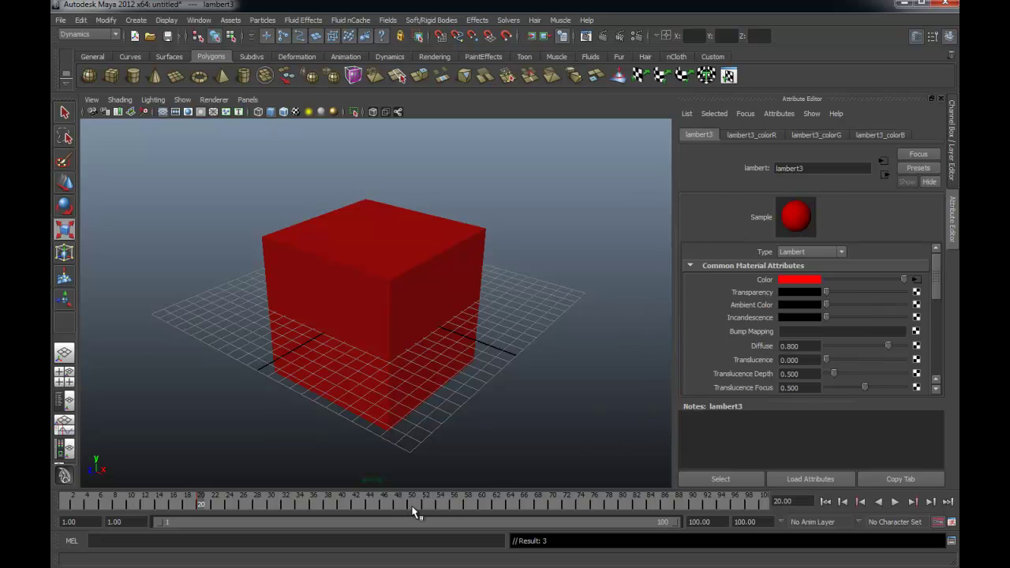
{"action": "key", "text": "alt+v"}
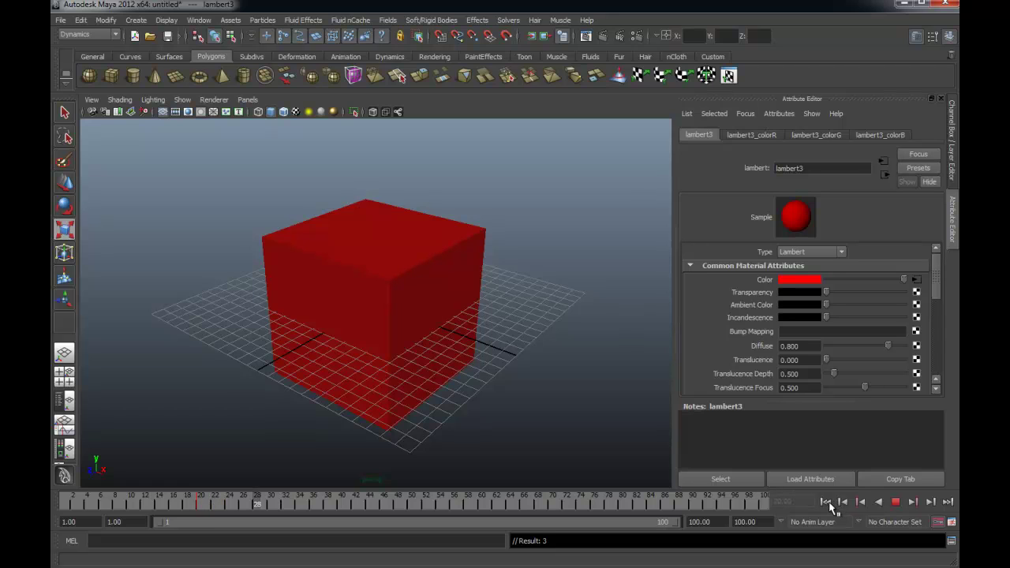
{"action": "left_click", "coordinate": [895, 502]}
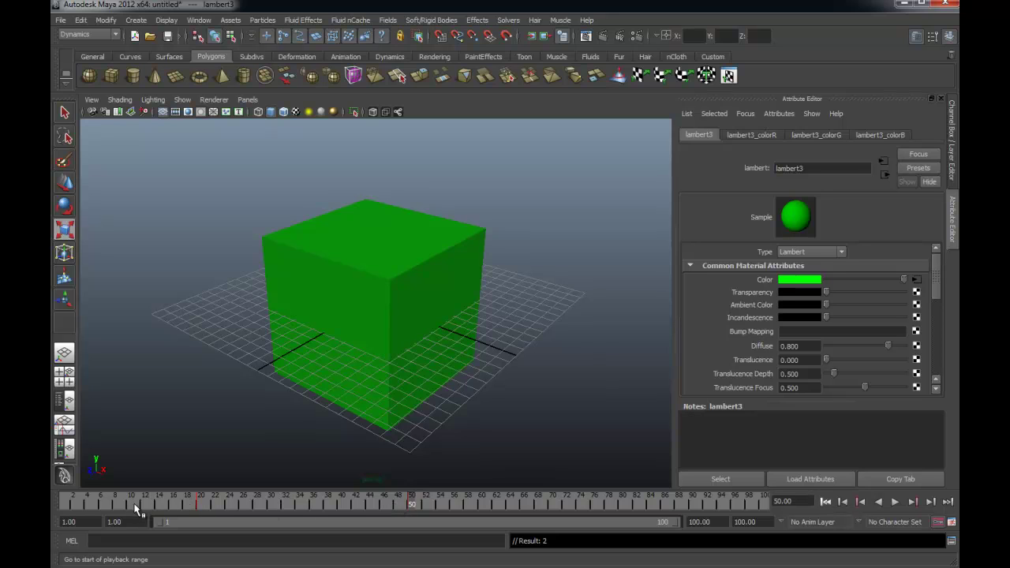
Replay from the first frame to check the red-to-green colour change
{"action": "left_click", "coordinate": [825, 501]}
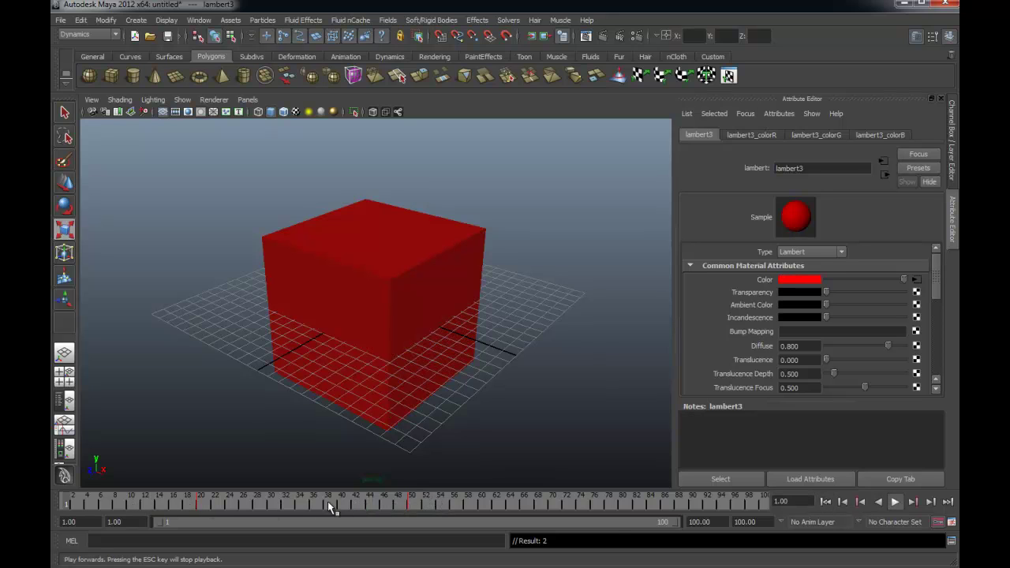
{"action": "key", "text": "alt+v"}
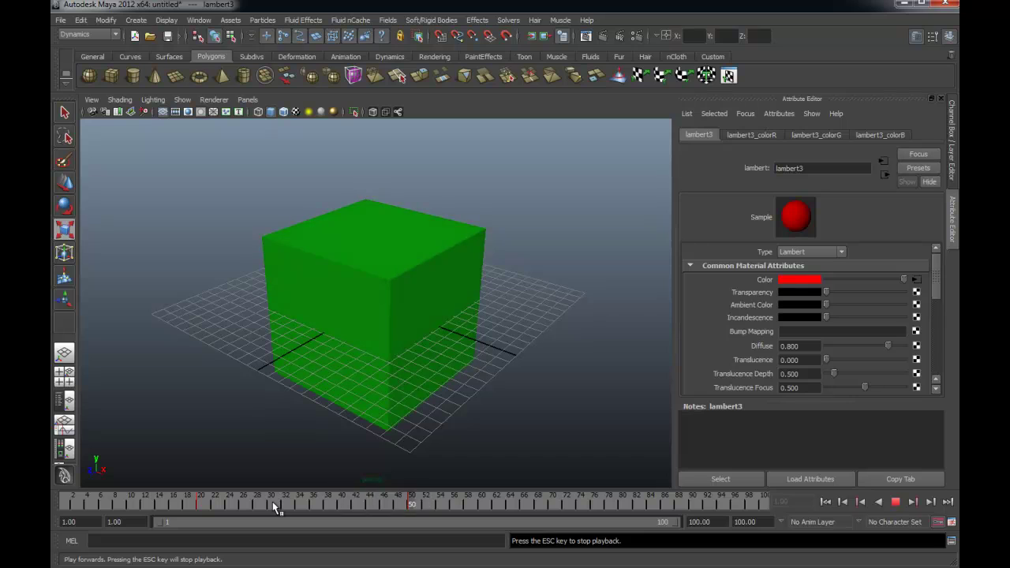
{"action": "key", "text": "Escape"}
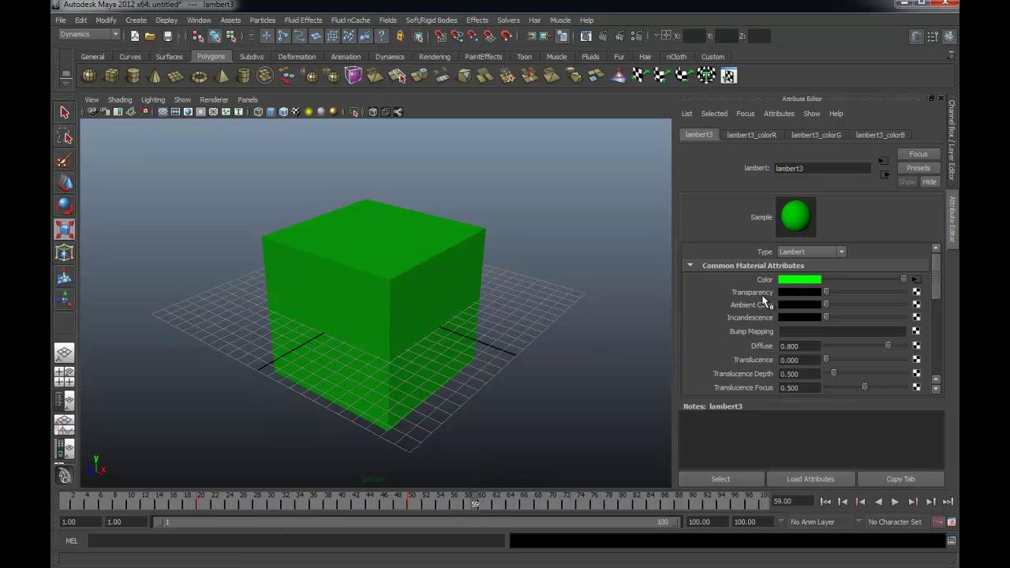
{"action": "key", "text": "alt+v"}
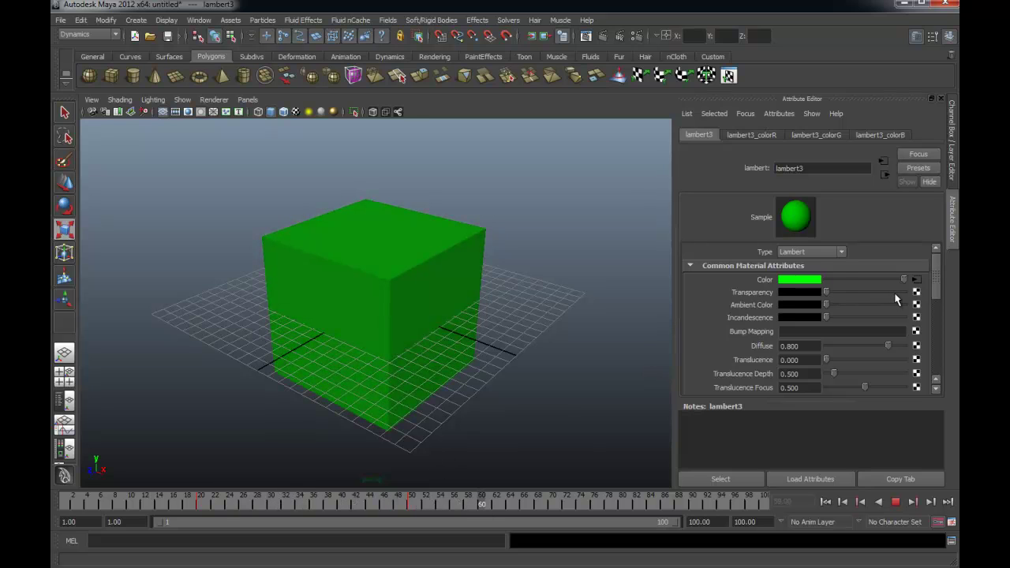
Stop playback at frame 50 and key lambert3's opaque Transparency
{"action": "key", "text": "alt+v"}
{"action": "right_click", "coordinate": [754, 297]}
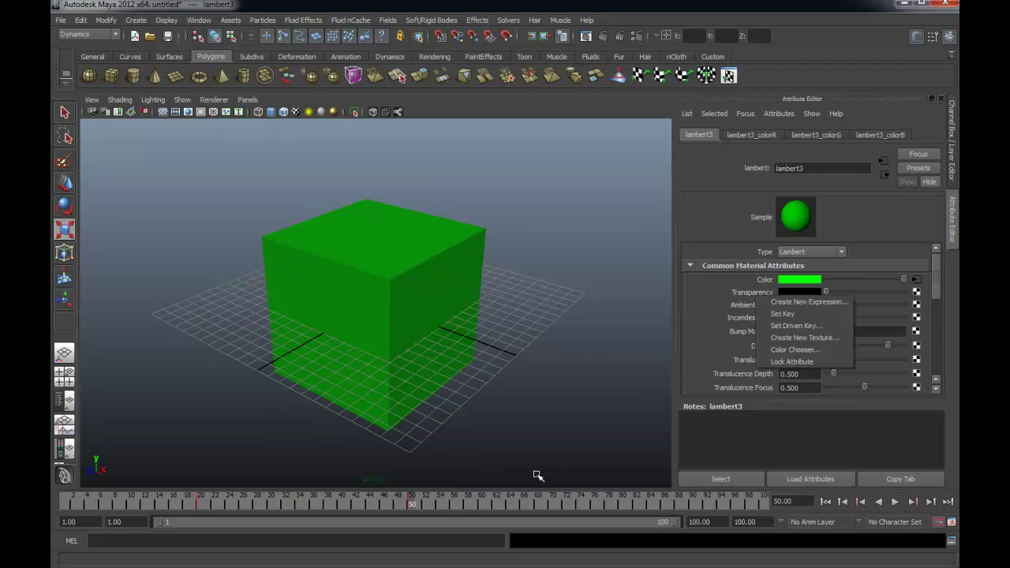
{"action": "left_click", "coordinate": [797, 312]}
At frame 60 make Transparency fully clear and play back the fade-out
{"action": "key", "text": "period"}
{"action": "left_click", "coordinate": [900, 291]}
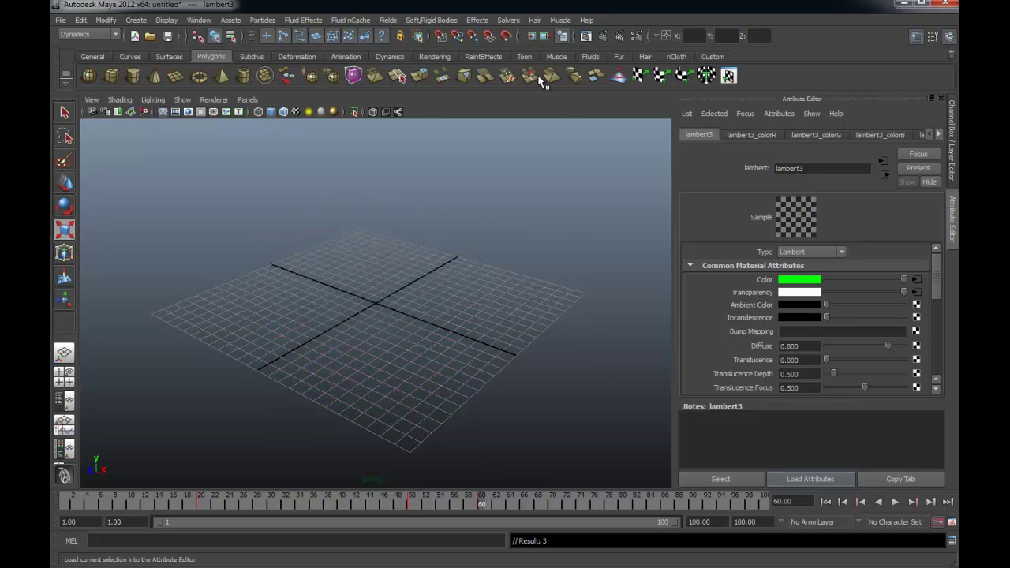
{"action": "key", "text": "alt+v"}
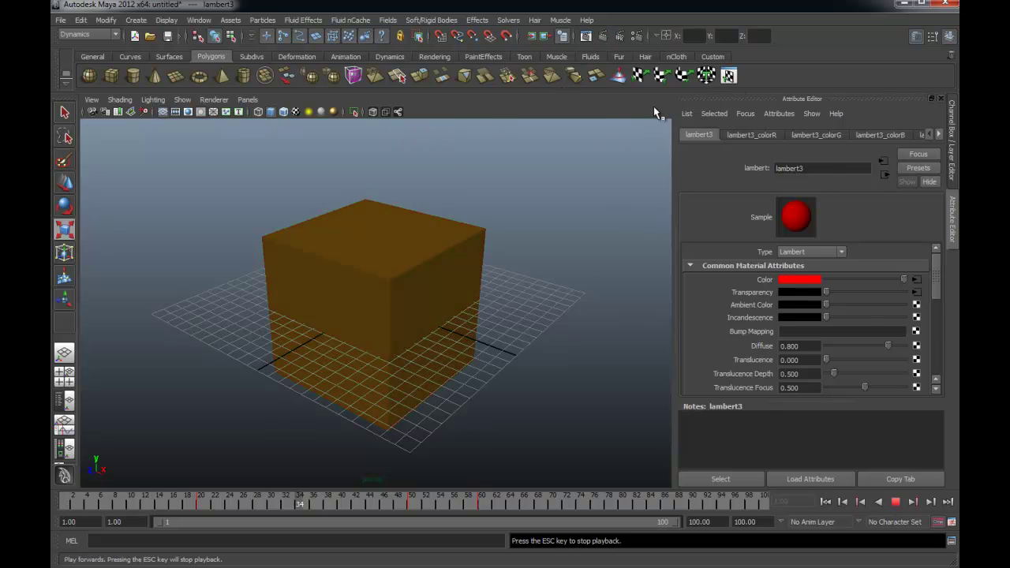
{"action": "key", "text": "Escape"}
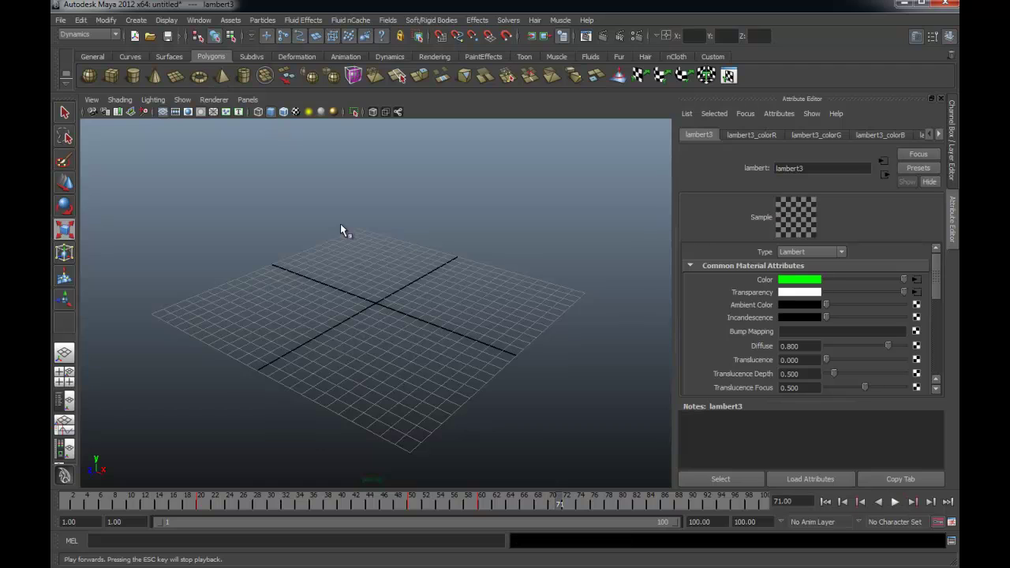